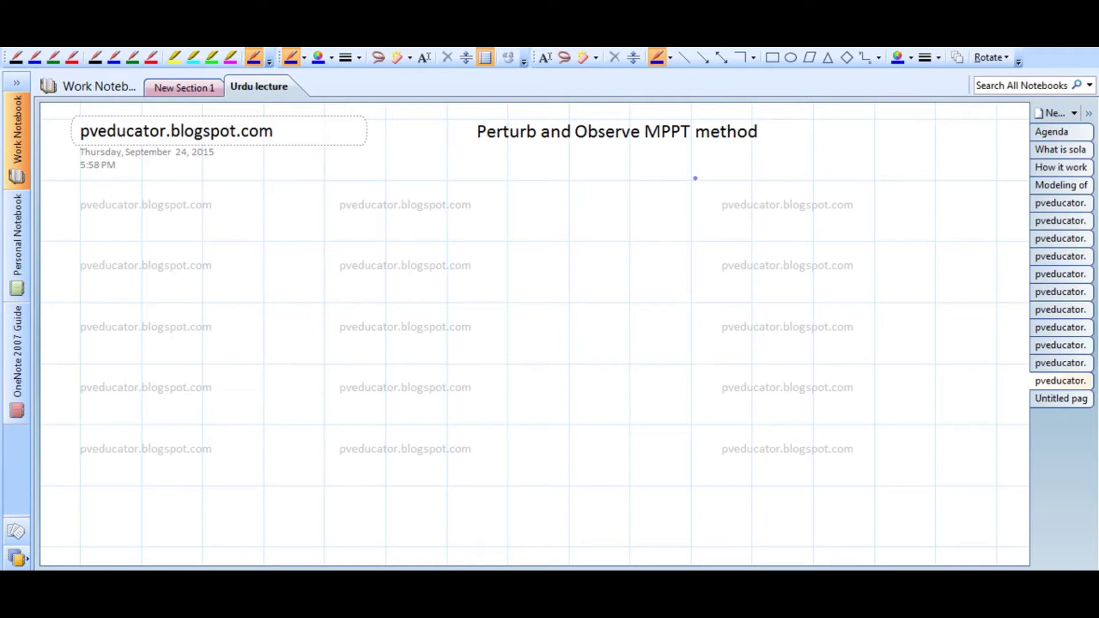
# Sketch right-hand axes with a power curve, a dot at its peak, and a steep curve crossing it.
pyautogui.moveTo(690, 182)
pyautogui.mouseDown()
pyautogui.moveTo(682, 327)
pyautogui.moveTo(767, 315)
pyautogui.moveTo(928, 323)
pyautogui.mouseUp()
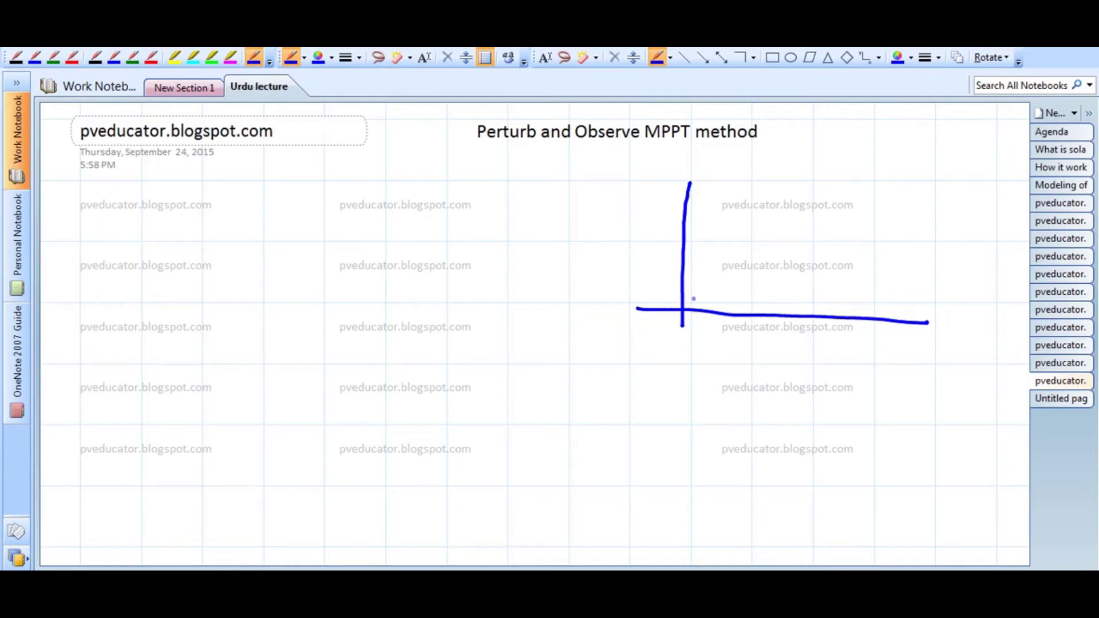
pyautogui.moveTo(683, 308)
pyautogui.mouseDown()
pyautogui.moveTo(822, 240)
pyautogui.moveTo(871, 257)
pyautogui.moveTo(882, 313)
pyautogui.mouseUp()
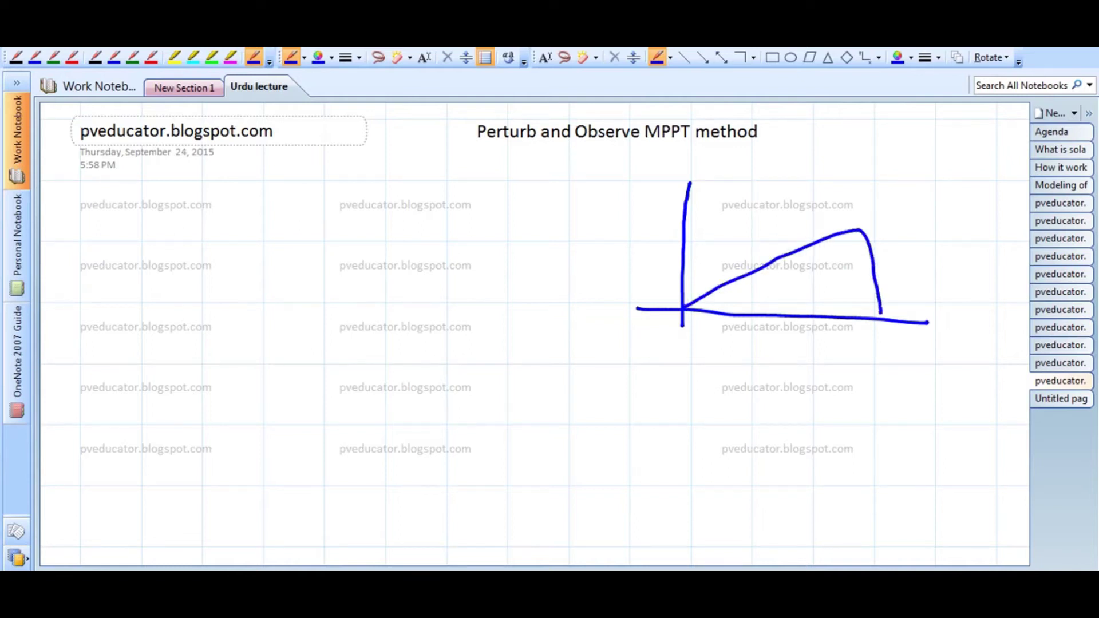
pyautogui.click(861, 230)
pyautogui.moveTo(871, 213)
pyautogui.mouseDown()
pyautogui.moveTo(844, 283)
pyautogui.moveTo(822, 301)
pyautogui.mouseUp()
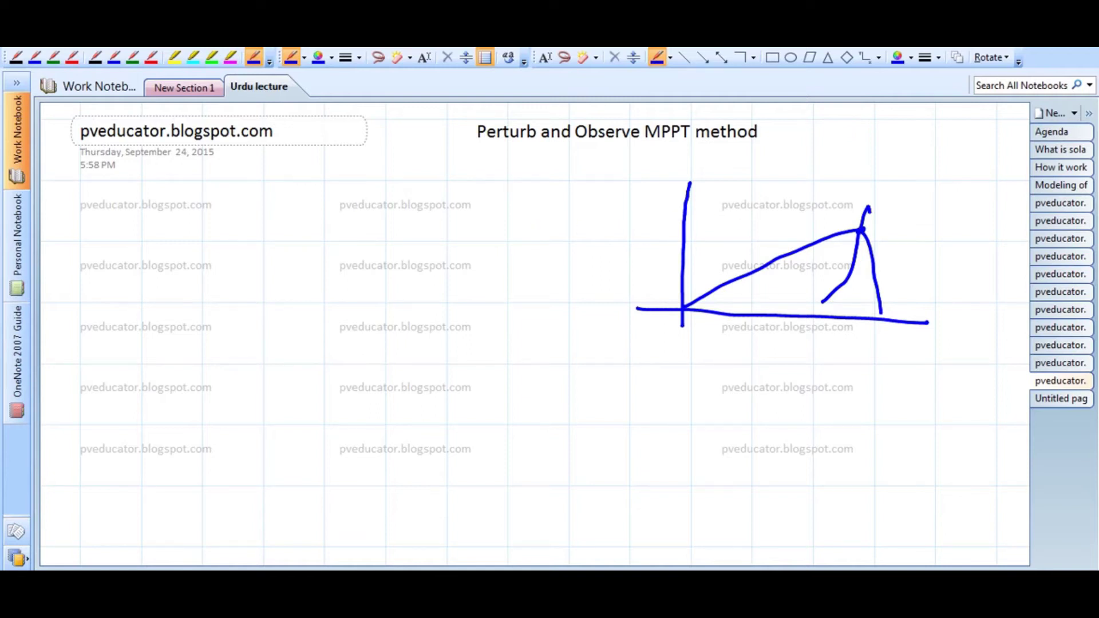
# Draw the left graph's axes, a sunrise-to-sunset arc, and an arrow pointing at the arc.
pyautogui.moveTo(263, 182); pyautogui.dragTo(252, 371)
pyautogui.moveTo(222, 325); pyautogui.dragTo(542, 337)
pyautogui.moveTo(256, 328)
pyautogui.mouseDown()
pyautogui.moveTo(329, 251)
pyautogui.moveTo(403, 240)
pyautogui.moveTo(467, 284)
pyautogui.moveTo(503, 334)
pyautogui.mouseUp()
pyautogui.moveTo(510, 241)
pyautogui.mouseDown()
pyautogui.moveTo(461, 268)
pyautogui.moveTo(484, 265)
pyautogui.mouseUp()
# Handwrite 'sunrise' and 'sunset' under the horizontal axis and add a lower second arc.
pyautogui.moveTo(264, 345); pyautogui.dragTo(260, 357)
pyautogui.moveTo(273, 344); pyautogui.dragTo(297, 342)
pyautogui.moveTo(300, 340); pyautogui.dragTo(352, 344)
pyautogui.moveTo(494, 351)
pyautogui.mouseDown()
pyautogui.moveTo(480, 366)
pyautogui.moveTo(523, 365)
pyautogui.mouseUp()
pyautogui.moveTo(522, 362); pyautogui.dragTo(547, 368)
pyautogui.moveTo(541, 353); pyautogui.dragTo(561, 350)
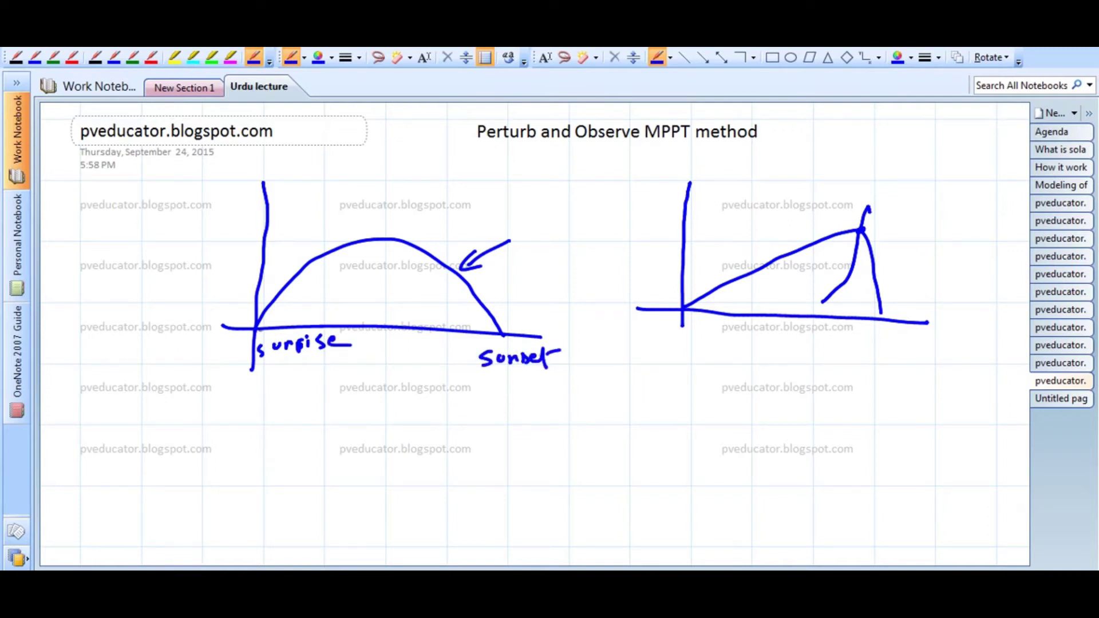
pyautogui.moveTo(258, 327)
pyautogui.mouseDown()
pyautogui.moveTo(307, 298)
pyautogui.moveTo(395, 279)
pyautogui.moveTo(462, 299)
pyautogui.moveTo(497, 331)
pyautogui.mouseUp()
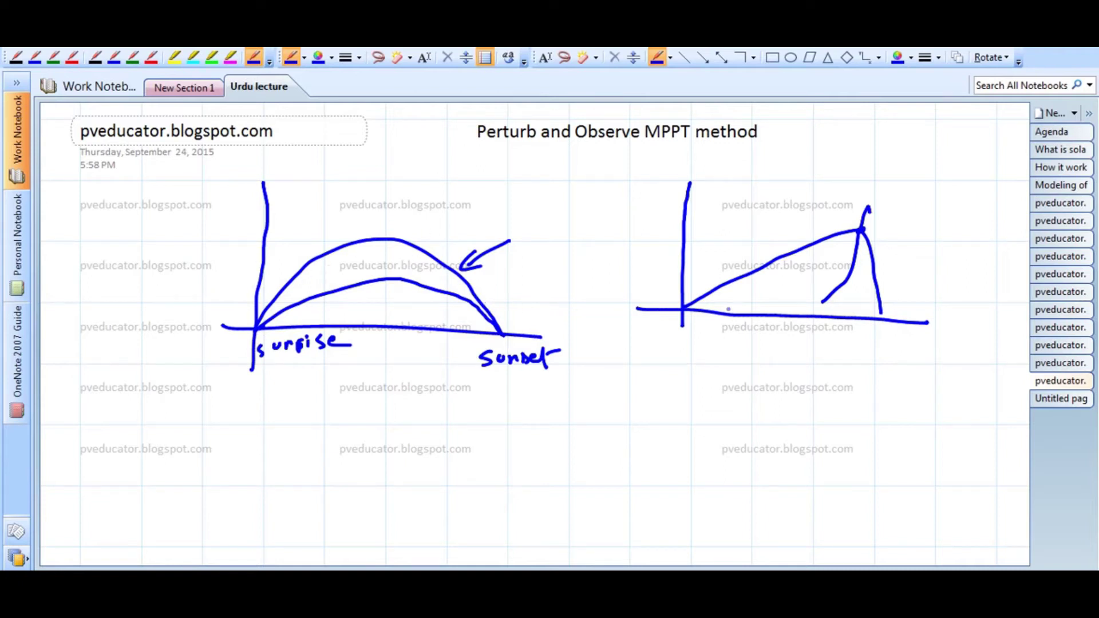
# Add two lower nested curves to the right graph and an underlined 'P & O' heading above it.
pyautogui.moveTo(685, 309)
pyautogui.mouseDown()
pyautogui.moveTo(824, 268)
pyautogui.moveTo(875, 314)
pyautogui.mouseUp()
pyautogui.moveTo(685, 309)
pyautogui.mouseDown()
pyautogui.moveTo(790, 289)
pyautogui.moveTo(876, 317)
pyautogui.mouseUp()
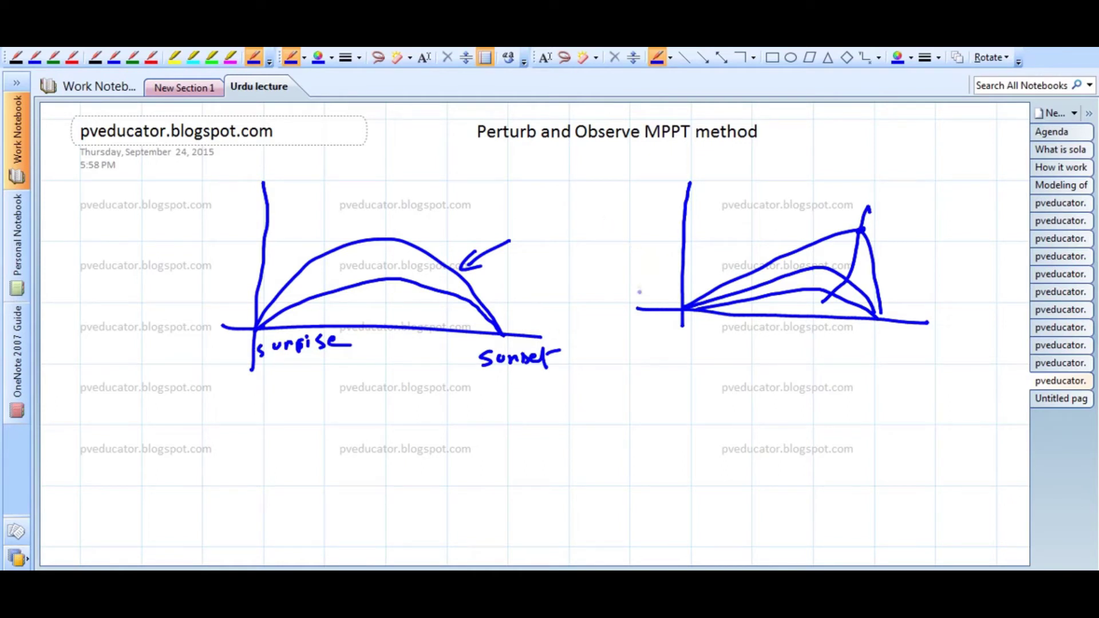
pyautogui.moveTo(852, 155)
pyautogui.mouseDown()
pyautogui.moveTo(851, 182)
pyautogui.moveTo(852, 171)
pyautogui.moveTo(882, 182)
pyautogui.moveTo(909, 162)
pyautogui.mouseUp()
pyautogui.moveTo(846, 191); pyautogui.dragTo(939, 195)
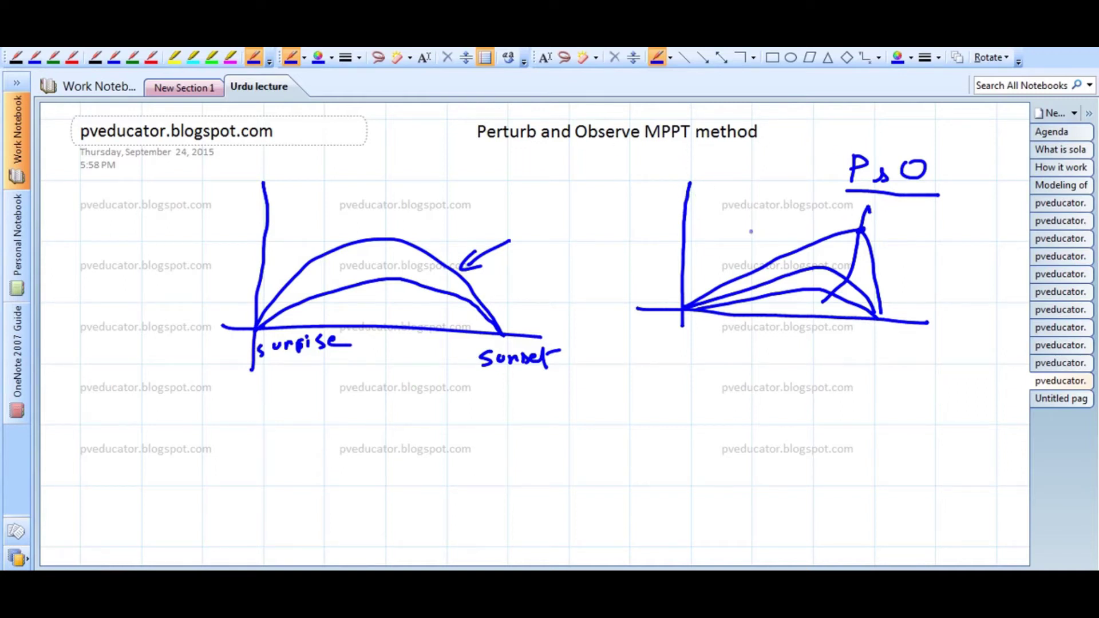
# On the blank Untitled page, handwrite an underlined 'Flowchart' heading.
pyautogui.click(1057, 398)
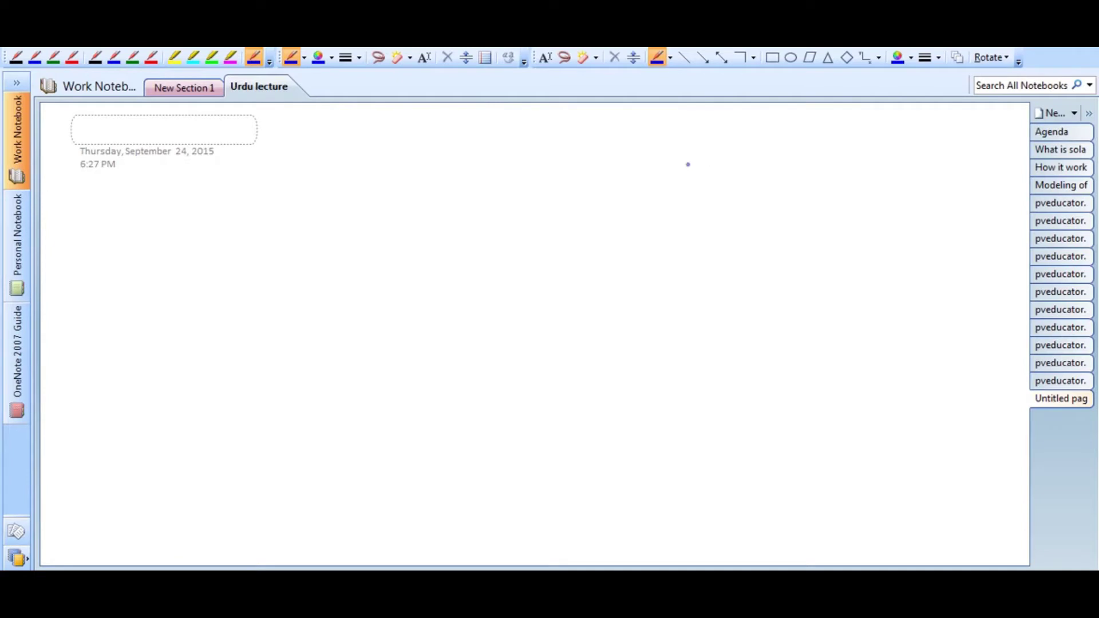
pyautogui.moveTo(468, 124); pyautogui.dragTo(465, 145)
pyautogui.moveTo(466, 125); pyautogui.dragTo(479, 125)
pyautogui.moveTo(466, 136); pyautogui.dragTo(484, 144)
pyautogui.moveTo(493, 137); pyautogui.dragTo(578, 134)
pyautogui.moveTo(584, 120)
pyautogui.mouseDown()
pyautogui.moveTo(582, 145)
pyautogui.moveTo(598, 127)
pyautogui.mouseUp()
pyautogui.moveTo(608, 150); pyautogui.dragTo(454, 163)
# Draw the flowchart's top box connected down to a second box.
pyautogui.moveTo(742, 184)
pyautogui.mouseDown()
pyautogui.moveTo(810, 178)
pyautogui.moveTo(849, 192)
pyautogui.moveTo(753, 188)
pyautogui.moveTo(800, 181)
pyautogui.moveTo(813, 191)
pyautogui.mouseUp()
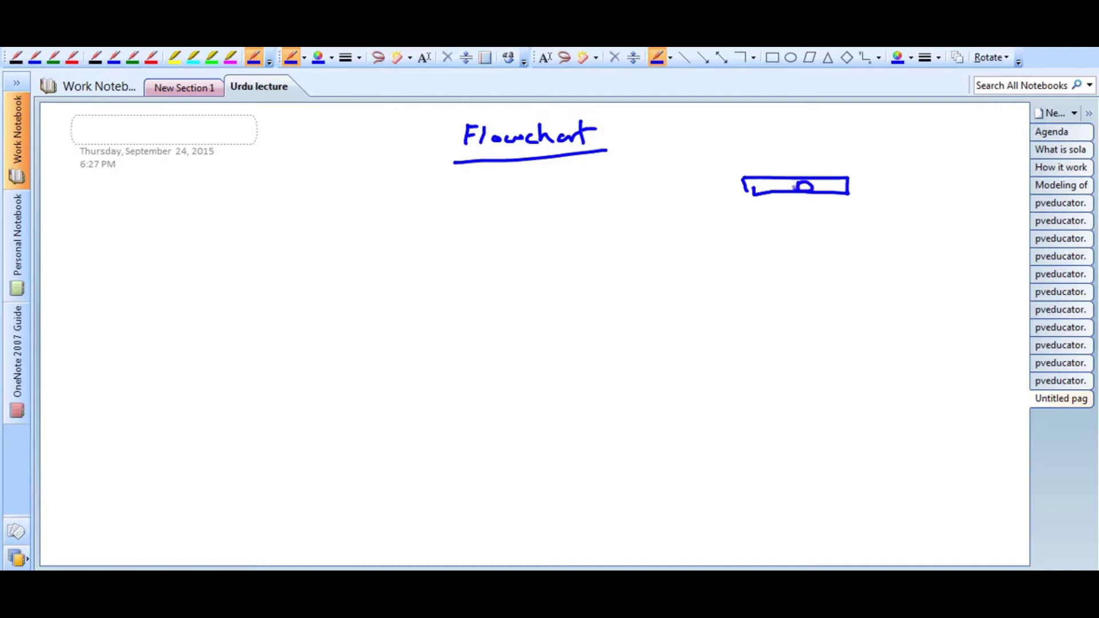
pyautogui.moveTo(748, 186)
pyautogui.mouseDown()
pyautogui.moveTo(794, 193)
pyautogui.moveTo(793, 227)
pyautogui.mouseUp()
pyautogui.moveTo(753, 232)
pyautogui.mouseDown()
pyautogui.moveTo(863, 226)
pyautogui.moveTo(881, 267)
pyautogui.moveTo(747, 264)
pyautogui.moveTo(747, 234)
pyautogui.moveTo(764, 241)
pyautogui.moveTo(761, 256)
pyautogui.moveTo(769, 245)
pyautogui.moveTo(788, 255)
pyautogui.moveTo(814, 244)
pyautogui.moveTo(852, 240)
pyautogui.mouseUp()
# Sketch the solar panel with output wires, a current meter labelled I, and voltage terminals labelled V.
pyautogui.moveTo(86, 213)
pyautogui.mouseDown()
pyautogui.moveTo(145, 209)
pyautogui.moveTo(157, 296)
pyautogui.moveTo(74, 310)
pyautogui.moveTo(68, 214)
pyautogui.moveTo(101, 211)
pyautogui.moveTo(103, 250)
pyautogui.moveTo(142, 209)
pyautogui.moveTo(153, 222)
pyautogui.moveTo(260, 220)
pyautogui.mouseUp()
pyautogui.moveTo(153, 300); pyautogui.dragTo(259, 294)
pyautogui.moveTo(191, 303)
pyautogui.mouseDown()
pyautogui.moveTo(210, 290)
pyautogui.moveTo(222, 335)
pyautogui.mouseUp()
pyautogui.moveTo(193, 325); pyautogui.dragTo(204, 345)
pyautogui.moveTo(186, 324); pyautogui.dragTo(202, 321)
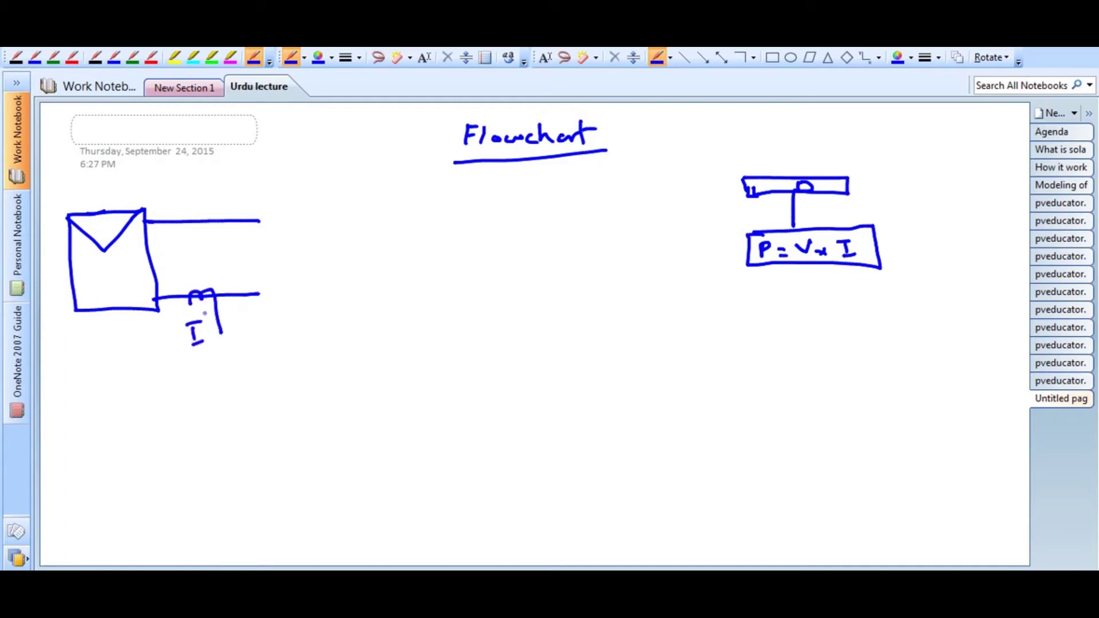
pyautogui.click(234, 231)
pyautogui.moveTo(236, 234); pyautogui.dragTo(264, 255)
pyautogui.moveTo(235, 290)
pyautogui.mouseDown()
pyautogui.moveTo(271, 275)
pyautogui.moveTo(289, 254)
pyautogui.mouseUp()
pyautogui.moveTo(237, 226); pyautogui.dragTo(237, 243)
# Write P = V x I below the panel, label the formula box Pnew, and add a connector.
pyautogui.moveTo(178, 369)
pyautogui.mouseDown()
pyautogui.moveTo(180, 391)
pyautogui.moveTo(181, 383)
pyautogui.mouseUp()
pyautogui.moveTo(206, 375); pyautogui.dragTo(221, 385)
pyautogui.moveTo(228, 369)
pyautogui.mouseDown()
pyautogui.moveTo(241, 362)
pyautogui.moveTo(264, 387)
pyautogui.mouseUp()
pyautogui.moveTo(278, 367); pyautogui.dragTo(280, 386)
pyautogui.moveTo(276, 385); pyautogui.dragTo(289, 384)
pyautogui.moveTo(263, 363); pyautogui.dragTo(288, 358)
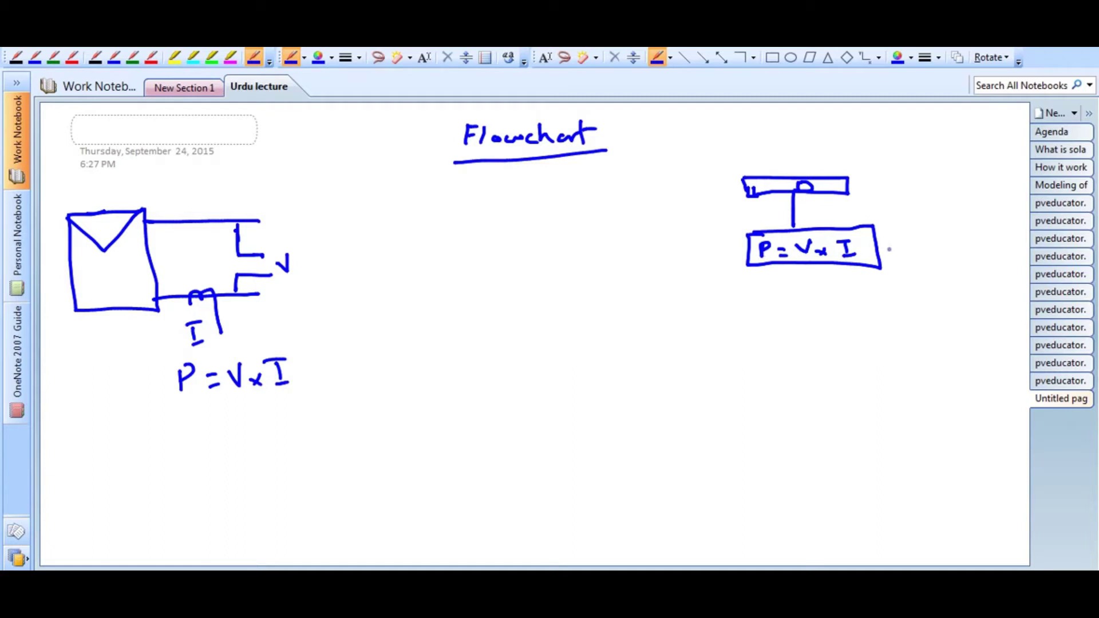
pyautogui.moveTo(919, 240)
pyautogui.mouseDown()
pyautogui.moveTo(919, 259)
pyautogui.moveTo(921, 247)
pyautogui.moveTo(944, 261)
pyautogui.moveTo(975, 254)
pyautogui.mouseUp()
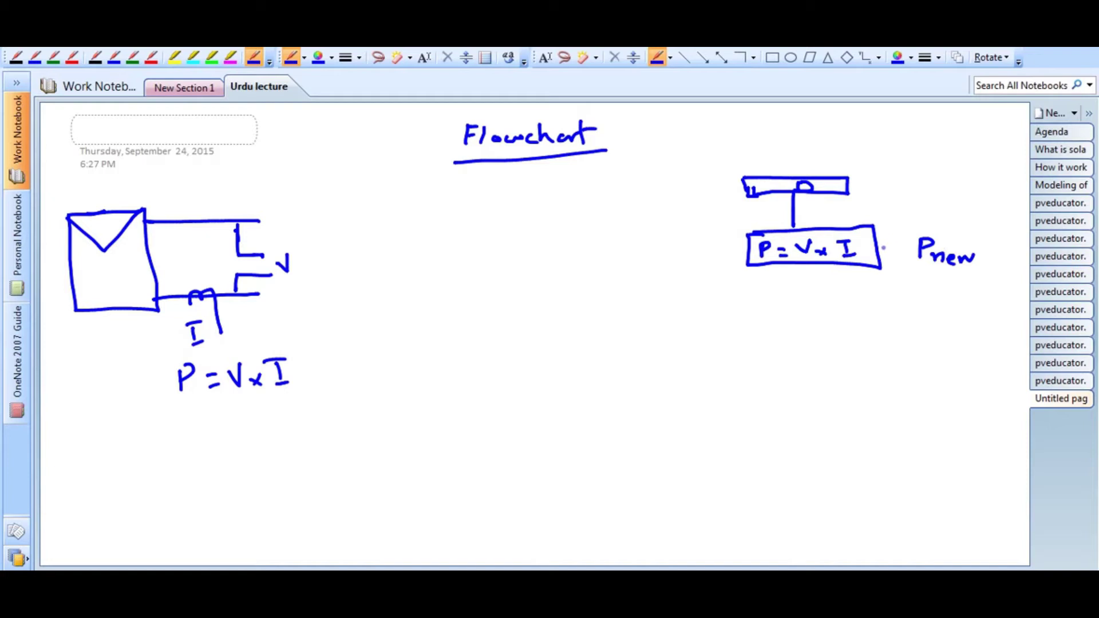
pyautogui.moveTo(812, 266)
pyautogui.mouseDown()
pyautogui.moveTo(804, 317)
pyautogui.moveTo(913, 317)
pyautogui.moveTo(908, 360)
pyautogui.moveTo(770, 353)
pyautogui.moveTo(755, 343)
pyautogui.moveTo(757, 317)
pyautogui.mouseUp()
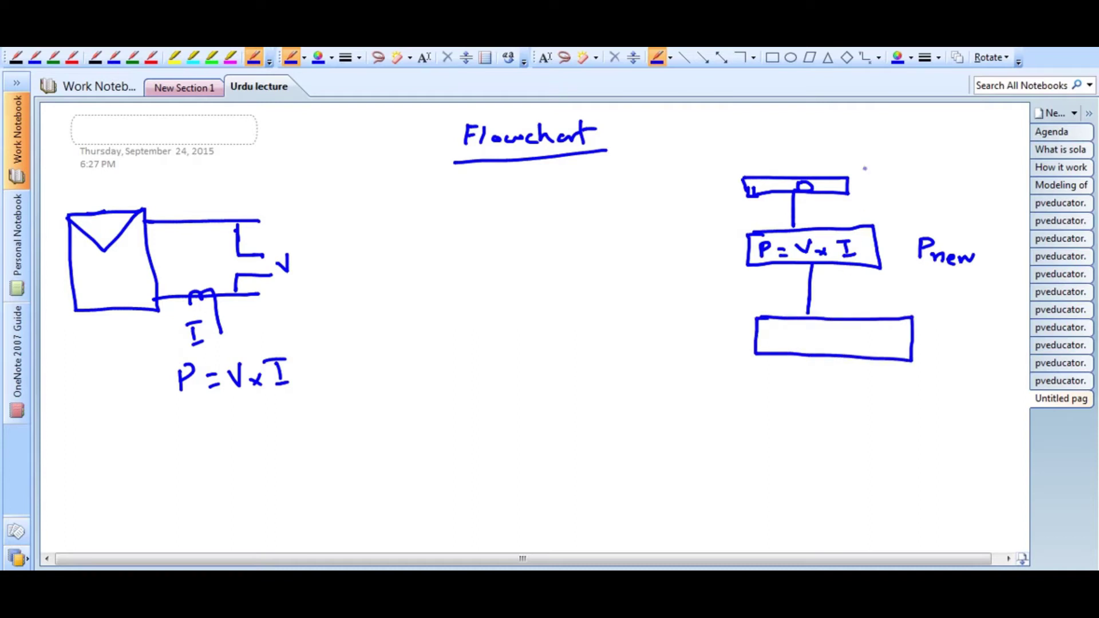
# Note D = 0.5 and ΔD = 0.01 above the flowchart.
pyautogui.moveTo(826, 125)
pyautogui.mouseDown()
pyautogui.moveTo(827, 144)
pyautogui.moveTo(924, 130)
pyautogui.mouseUp()
pyautogui.click(892, 139)
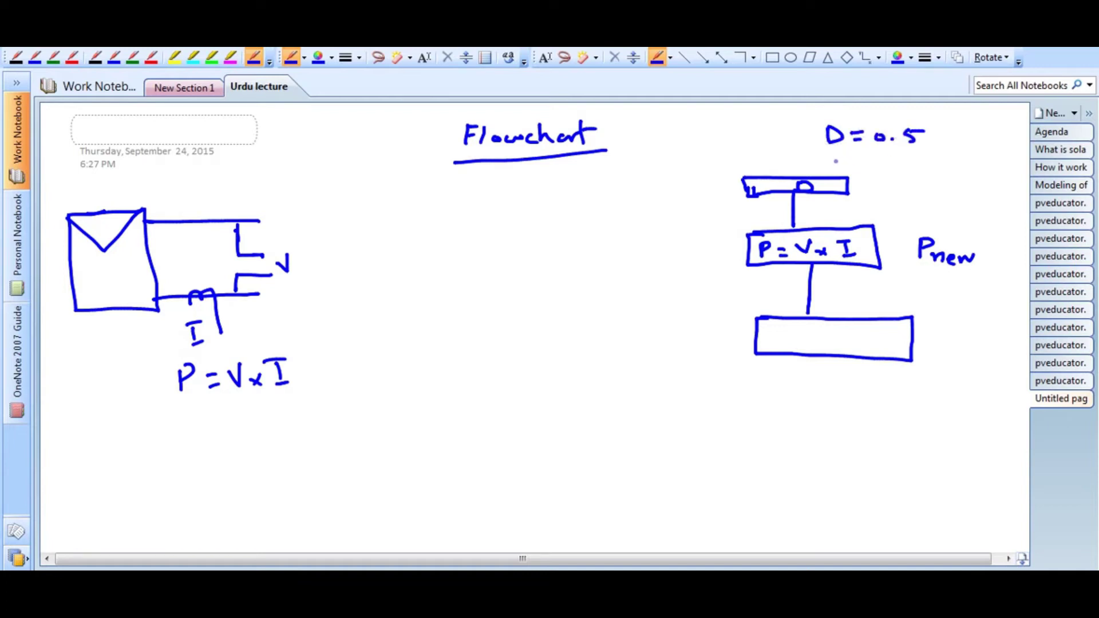
pyautogui.moveTo(842, 154)
pyautogui.mouseDown()
pyautogui.moveTo(837, 170)
pyautogui.moveTo(860, 170)
pyautogui.mouseUp()
pyautogui.moveTo(860, 154)
pyautogui.mouseDown()
pyautogui.moveTo(862, 169)
pyautogui.moveTo(891, 168)
pyautogui.mouseUp()
pyautogui.moveTo(914, 161)
pyautogui.mouseDown()
pyautogui.moveTo(946, 173)
pyautogui.moveTo(951, 163)
pyautogui.moveTo(969, 177)
pyautogui.mouseUp()
pyautogui.click(934, 171)
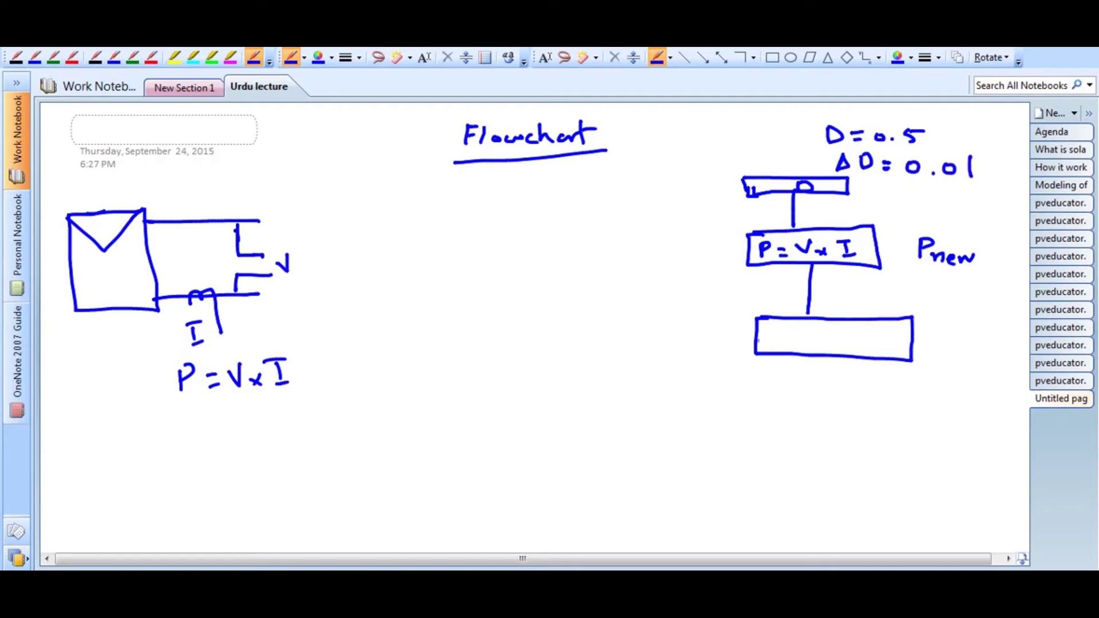
# Write +ΔD in the empty box and connect a decision diamond beneath it.
pyautogui.moveTo(797, 338)
pyautogui.mouseDown()
pyautogui.moveTo(823, 337)
pyautogui.moveTo(807, 348)
pyautogui.moveTo(849, 344)
pyautogui.moveTo(837, 346)
pyautogui.mouseUp()
pyautogui.moveTo(854, 330); pyautogui.dragTo(857, 345)
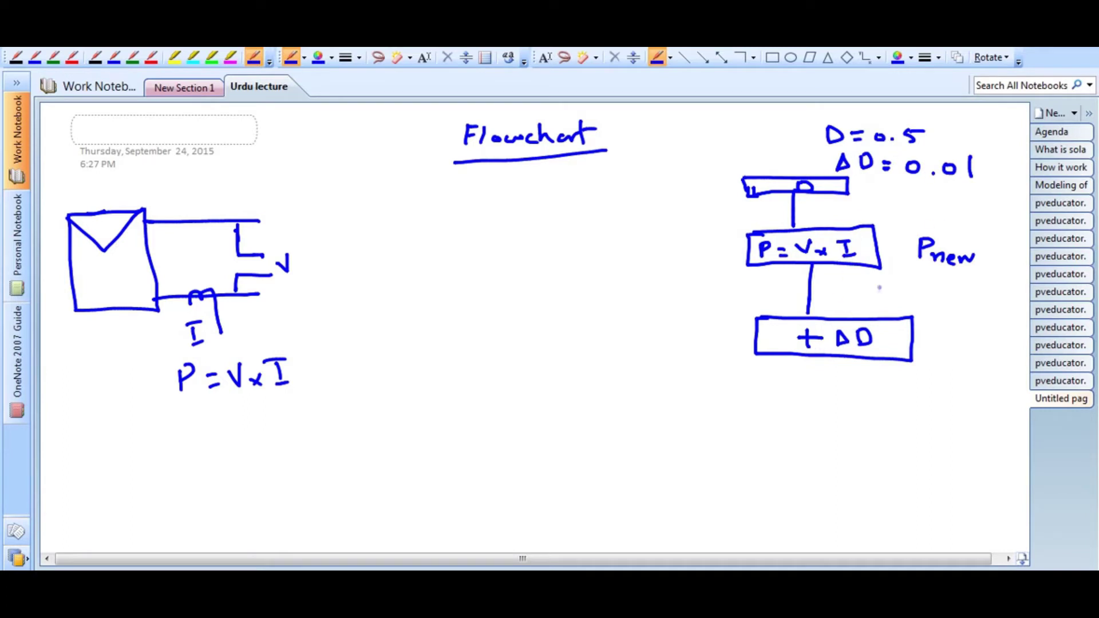
pyautogui.moveTo(826, 359)
pyautogui.mouseDown()
pyautogui.moveTo(828, 397)
pyautogui.moveTo(742, 449)
pyautogui.mouseUp()
pyautogui.moveTo(830, 395); pyautogui.dragTo(935, 445)
pyautogui.moveTo(742, 450); pyautogui.dragTo(849, 515)
pyautogui.moveTo(937, 446); pyautogui.dragTo(850, 514)
pyautogui.moveTo(775, 446); pyautogui.dragTo(776, 463)
# Complete Pnew > Pold in the diamond, note Pold = 0, and draw a Y loop back to +ΔD.
pyautogui.moveTo(775, 447)
pyautogui.mouseDown()
pyautogui.moveTo(865, 458)
pyautogui.moveTo(874, 444)
pyautogui.moveTo(903, 452)
pyautogui.mouseUp()
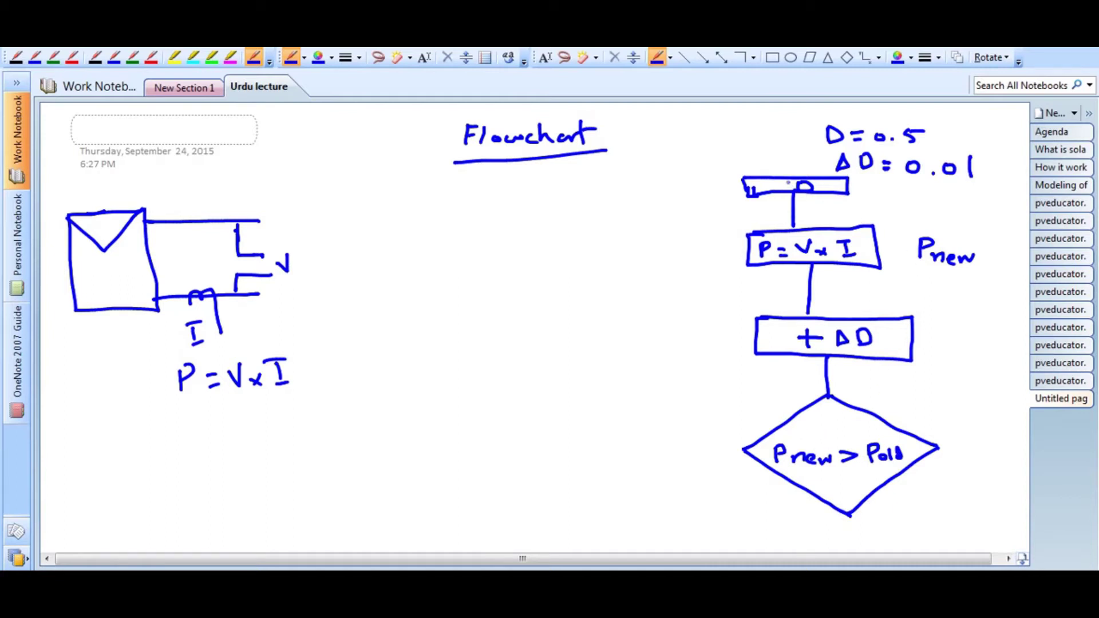
pyautogui.moveTo(933, 280)
pyautogui.mouseDown()
pyautogui.moveTo(953, 303)
pyautogui.moveTo(1000, 302)
pyautogui.mouseUp()
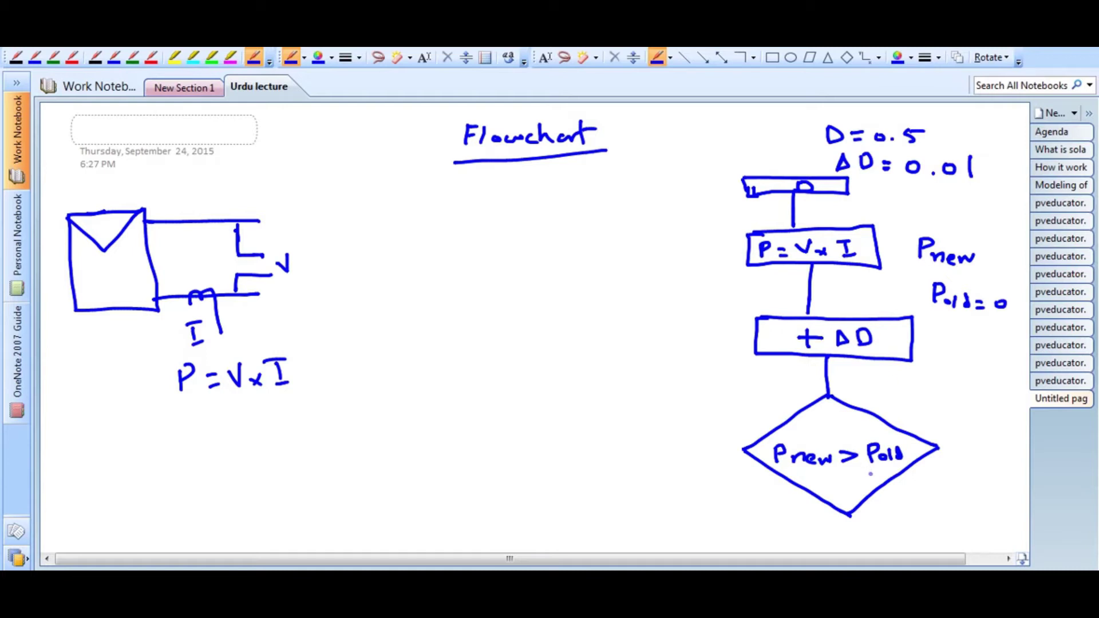
pyautogui.moveTo(742, 452)
pyautogui.mouseDown()
pyautogui.moveTo(720, 451)
pyautogui.moveTo(663, 396)
pyautogui.moveTo(656, 346)
pyautogui.moveTo(754, 342)
pyautogui.moveTo(736, 350)
pyautogui.mouseUp()
pyautogui.moveTo(687, 416); pyautogui.dragTo(701, 445)
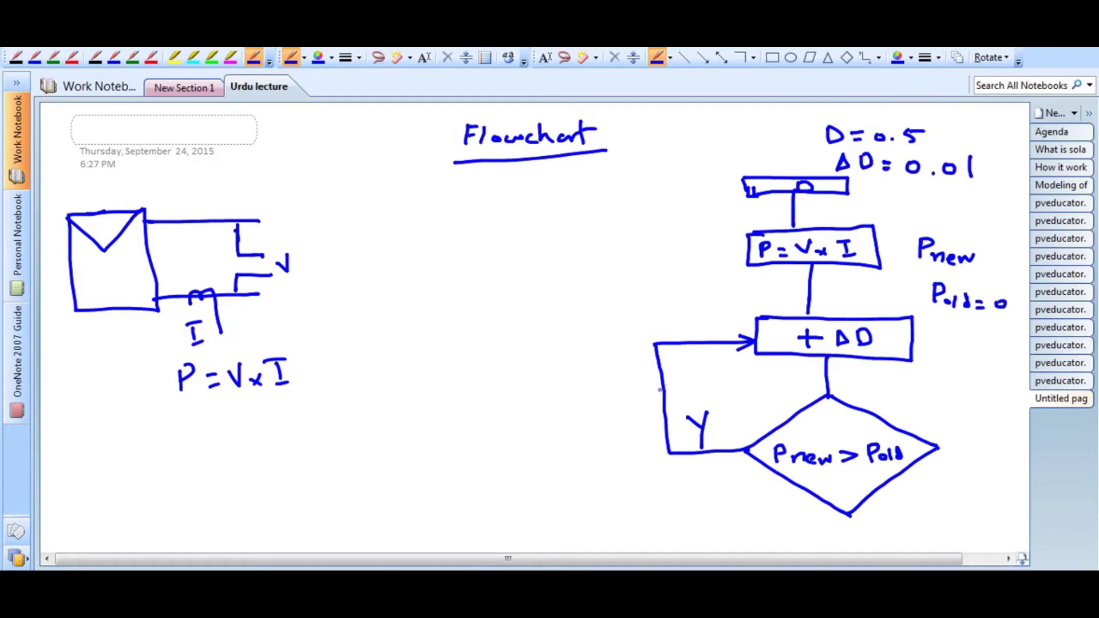
# Erase the Y loop line and redraw it from the diamond's left corner into the +ΔD box.
pyautogui.click(587, 60)
pyautogui.click(658, 378)
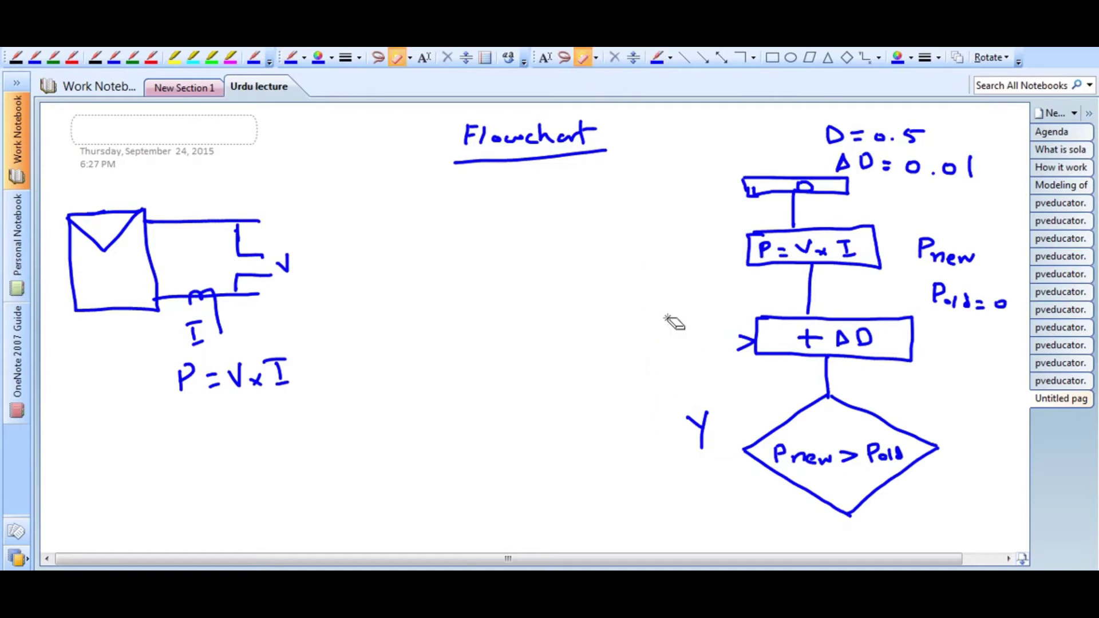
pyautogui.click(291, 59)
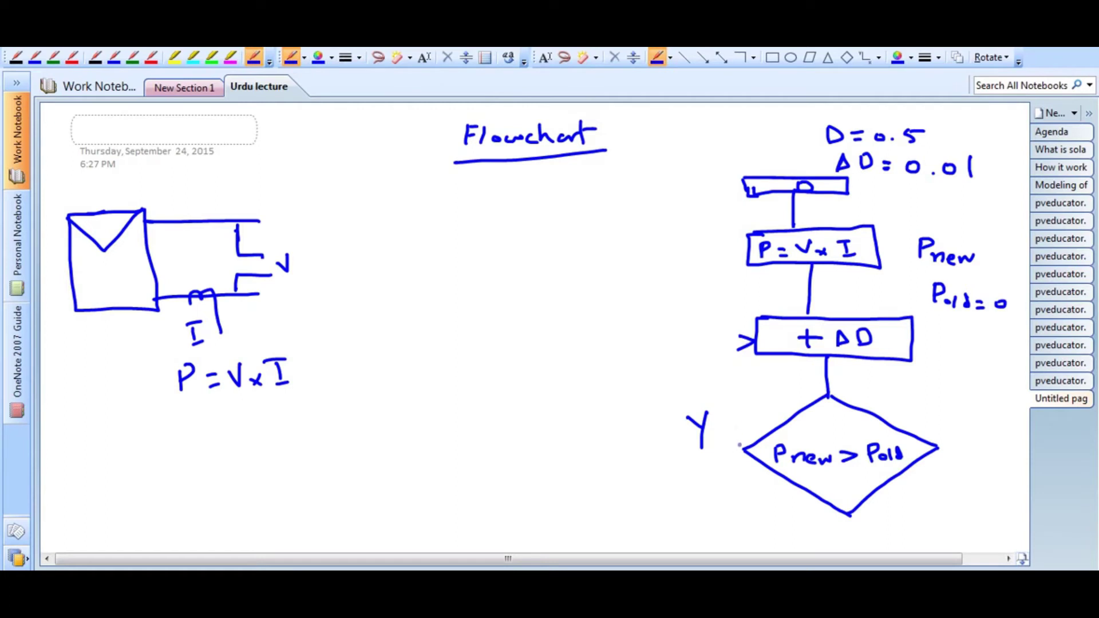
pyautogui.moveTo(743, 450)
pyautogui.mouseDown()
pyautogui.moveTo(654, 451)
pyautogui.moveTo(639, 383)
pyautogui.moveTo(701, 381)
pyautogui.moveTo(623, 352)
pyautogui.moveTo(584, 385)
pyautogui.moveTo(639, 387)
pyautogui.moveTo(646, 366)
pyautogui.moveTo(635, 379)
pyautogui.moveTo(695, 341)
pyautogui.moveTo(749, 338)
pyautogui.mouseUp()
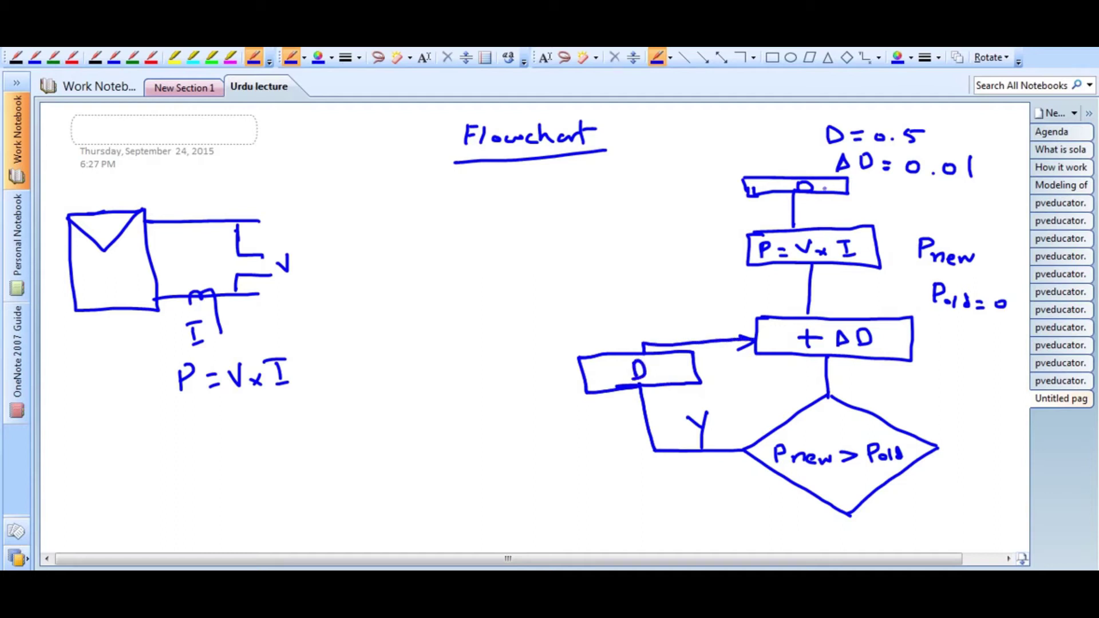
pyautogui.moveTo(738, 331)
pyautogui.mouseDown()
pyautogui.moveTo(755, 338)
pyautogui.moveTo(746, 347)
pyautogui.mouseUp()
# Draw an arrow from D = 0.5 to the top box and write D = 0.501 in the loop's box.
pyautogui.moveTo(825, 139)
pyautogui.mouseDown()
pyautogui.moveTo(800, 164)
pyautogui.moveTo(812, 169)
pyautogui.mouseUp()
pyautogui.click(649, 369)
pyautogui.click(649, 376)
pyautogui.moveTo(655, 370); pyautogui.dragTo(662, 375)
pyautogui.click(583, 57)
pyautogui.moveTo(658, 371); pyautogui.dragTo(644, 371)
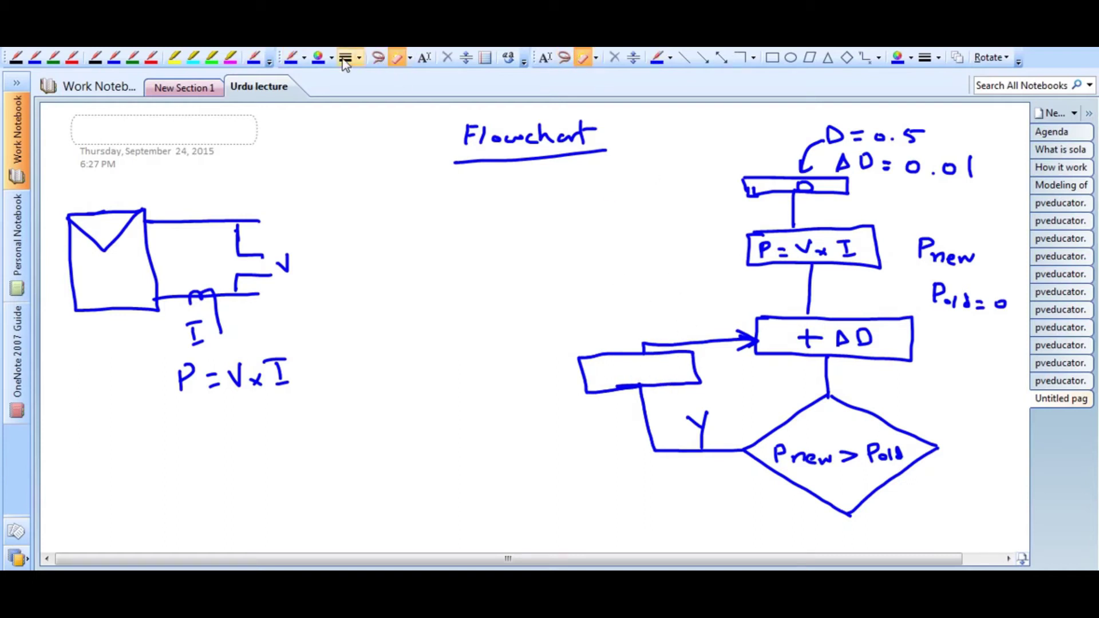
pyautogui.click(291, 58)
pyautogui.moveTo(597, 366); pyautogui.dragTo(598, 382)
pyautogui.moveTo(598, 367)
pyautogui.mouseDown()
pyautogui.moveTo(598, 382)
pyautogui.moveTo(679, 368)
pyautogui.mouseUp()
pyautogui.moveTo(689, 359); pyautogui.dragTo(691, 379)
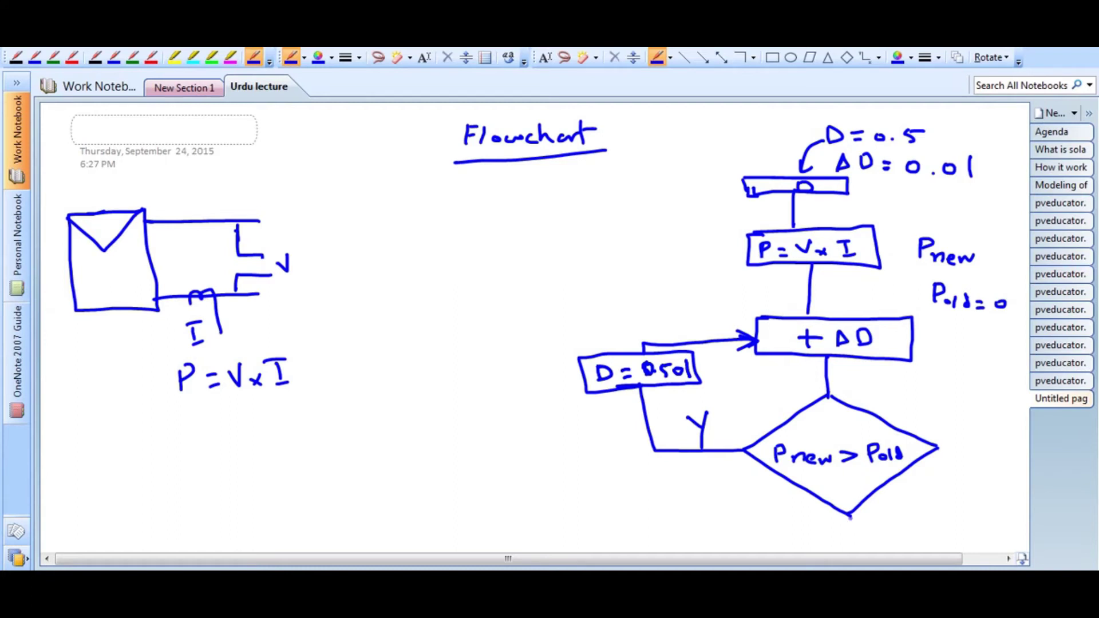
# Draw the diamond's lower exit labelled N and a new empty box left of the loop.
pyautogui.moveTo(848, 516)
pyautogui.mouseDown()
pyautogui.moveTo(849, 538)
pyautogui.moveTo(825, 527)
pyautogui.moveTo(830, 518)
pyautogui.moveTo(824, 538)
pyautogui.mouseUp()
pyautogui.moveTo(825, 518)
pyautogui.mouseDown()
pyautogui.moveTo(837, 537)
pyautogui.moveTo(839, 514)
pyautogui.mouseUp()
pyautogui.click(842, 531)
pyautogui.moveTo(407, 324)
pyautogui.mouseDown()
pyautogui.moveTo(408, 347)
pyautogui.moveTo(446, 321)
pyautogui.moveTo(540, 317)
pyautogui.moveTo(549, 357)
pyautogui.moveTo(410, 362)
pyautogui.moveTo(482, 347)
pyautogui.mouseUp()
# Write −ΔD in the new box and route the N line from the diamond into it.
pyautogui.moveTo(492, 336); pyautogui.dragTo(495, 347)
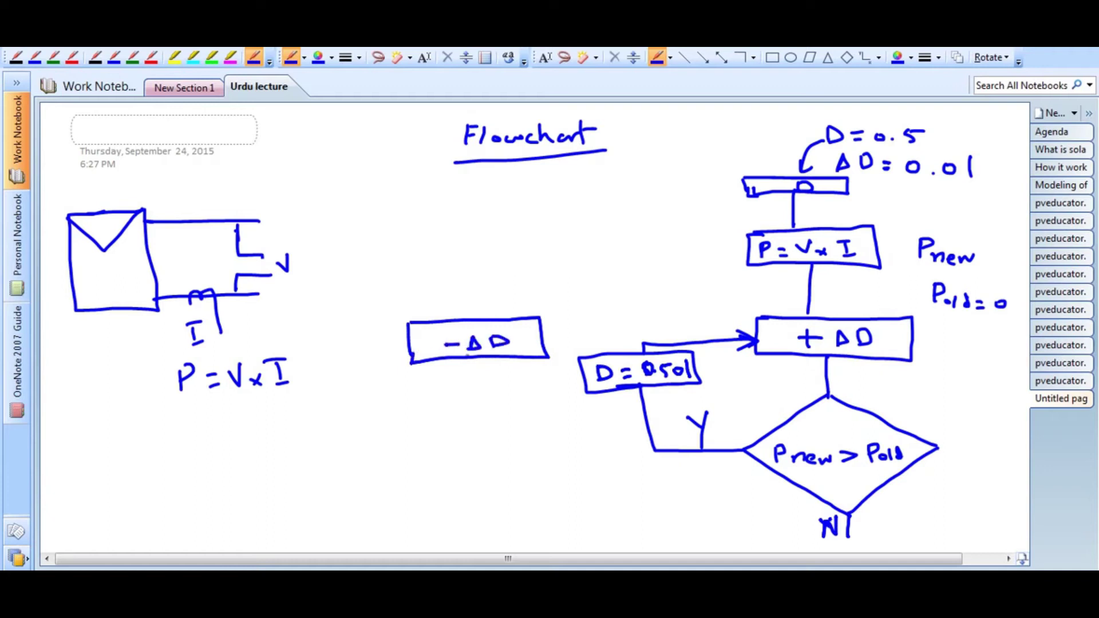
pyautogui.moveTo(850, 541)
pyautogui.mouseDown()
pyautogui.moveTo(589, 506)
pyautogui.moveTo(573, 332)
pyautogui.mouseUp()
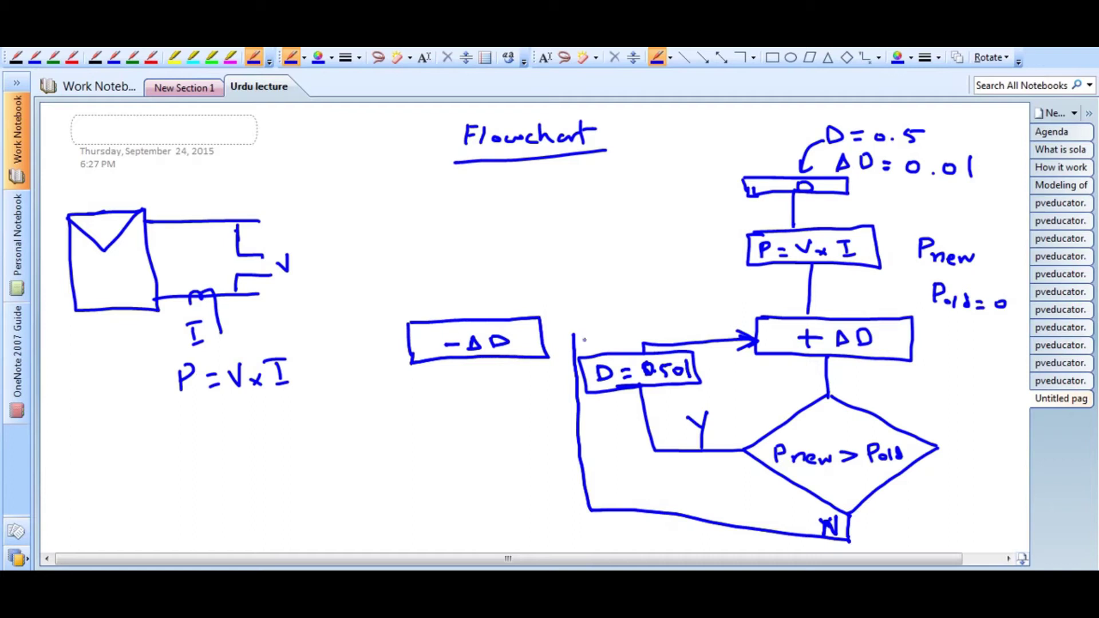
pyautogui.moveTo(575, 334)
pyautogui.mouseDown()
pyautogui.moveTo(539, 334)
pyautogui.moveTo(547, 343)
pyautogui.mouseUp()
# Draw a second Pnew > Pold diamond below −ΔD, linked left to an empty box.
pyautogui.moveTo(462, 360)
pyautogui.mouseDown()
pyautogui.moveTo(464, 397)
pyautogui.moveTo(396, 442)
pyautogui.mouseUp()
pyautogui.moveTo(464, 396)
pyautogui.mouseDown()
pyautogui.moveTo(550, 441)
pyautogui.moveTo(468, 503)
pyautogui.mouseUp()
pyautogui.moveTo(400, 442)
pyautogui.mouseDown()
pyautogui.moveTo(392, 446)
pyautogui.moveTo(475, 502)
pyautogui.mouseUp()
pyautogui.moveTo(411, 444)
pyautogui.mouseDown()
pyautogui.moveTo(463, 459)
pyautogui.moveTo(470, 448)
pyautogui.moveTo(482, 458)
pyautogui.moveTo(532, 435)
pyautogui.mouseUp()
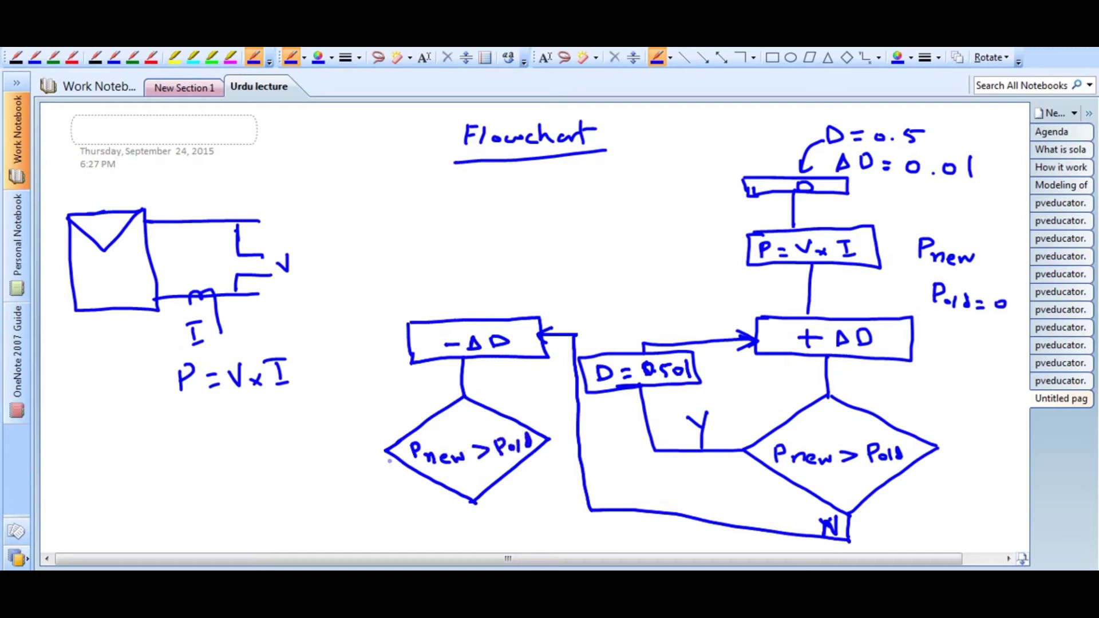
pyautogui.moveTo(385, 452)
pyautogui.mouseDown()
pyautogui.moveTo(346, 456)
pyautogui.moveTo(348, 430)
pyautogui.mouseUp()
pyautogui.moveTo(304, 428)
pyautogui.mouseDown()
pyautogui.moveTo(388, 428)
pyautogui.moveTo(384, 400)
pyautogui.moveTo(295, 402)
pyautogui.moveTo(296, 430)
pyautogui.moveTo(319, 429)
pyautogui.mouseUp()
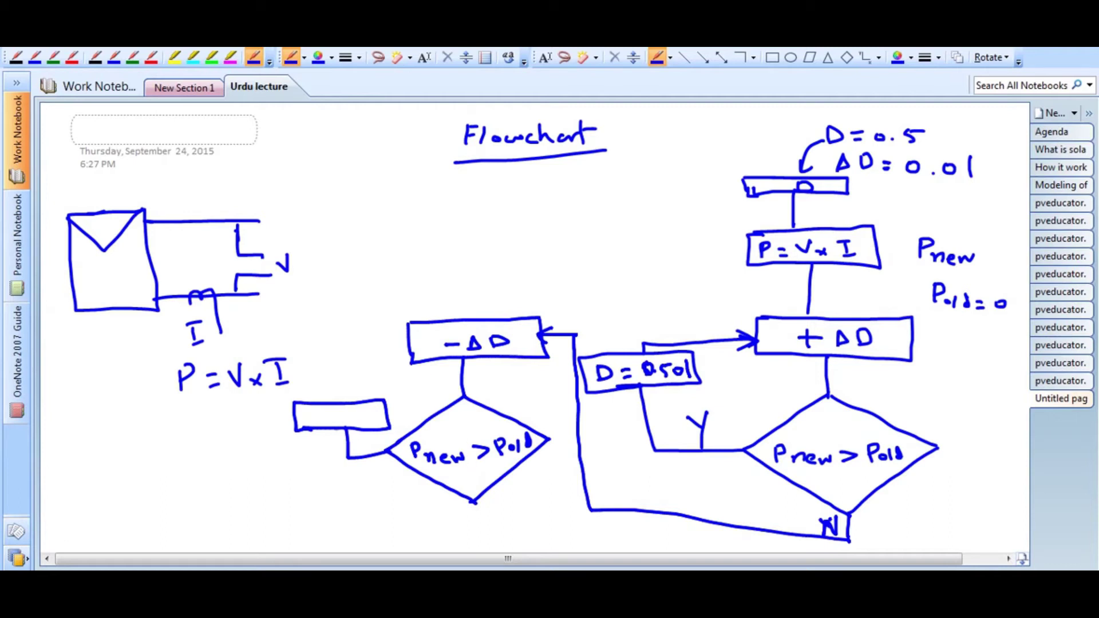
# Write D = D − ΔD in the side box.
pyautogui.moveTo(304, 409); pyautogui.dragTo(312, 424)
pyautogui.moveTo(322, 416); pyautogui.dragTo(338, 425)
pyautogui.moveTo(338, 407)
pyautogui.mouseDown()
pyautogui.moveTo(342, 424)
pyautogui.moveTo(378, 424)
pyautogui.mouseUp()
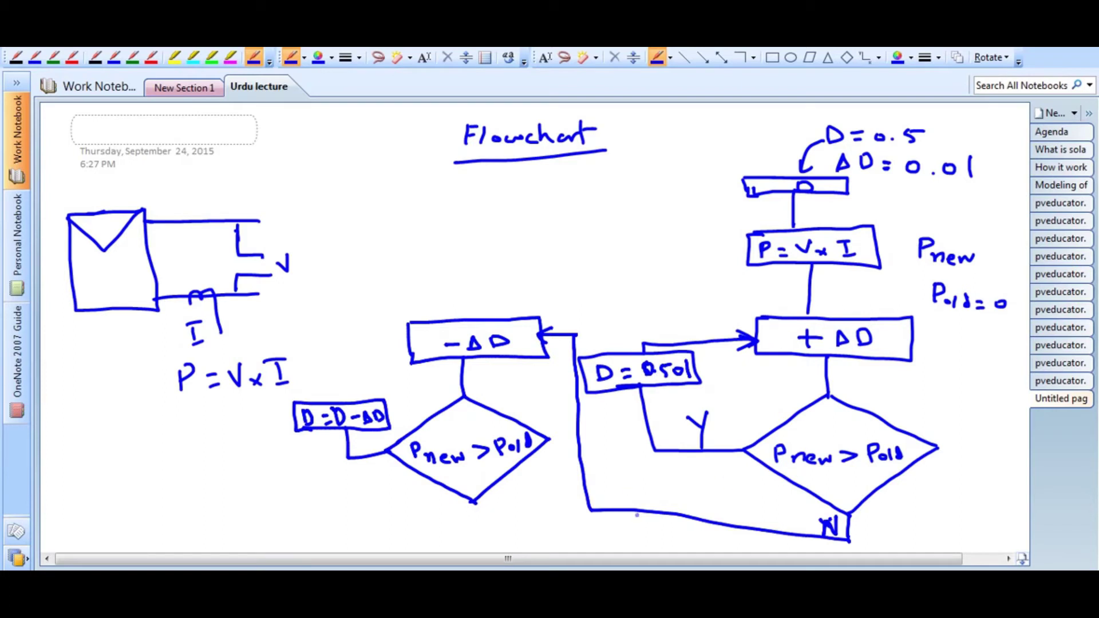
# Label the lower connector D = 0.501, then draw the Y arrow to −ΔD and the N line to +ΔD.
pyautogui.moveTo(633, 496); pyautogui.dragTo(636, 506)
pyautogui.moveTo(650, 499); pyautogui.dragTo(711, 503)
pyautogui.click(672, 502)
pyautogui.click(688, 507)
pyautogui.moveTo(718, 501); pyautogui.dragTo(726, 509)
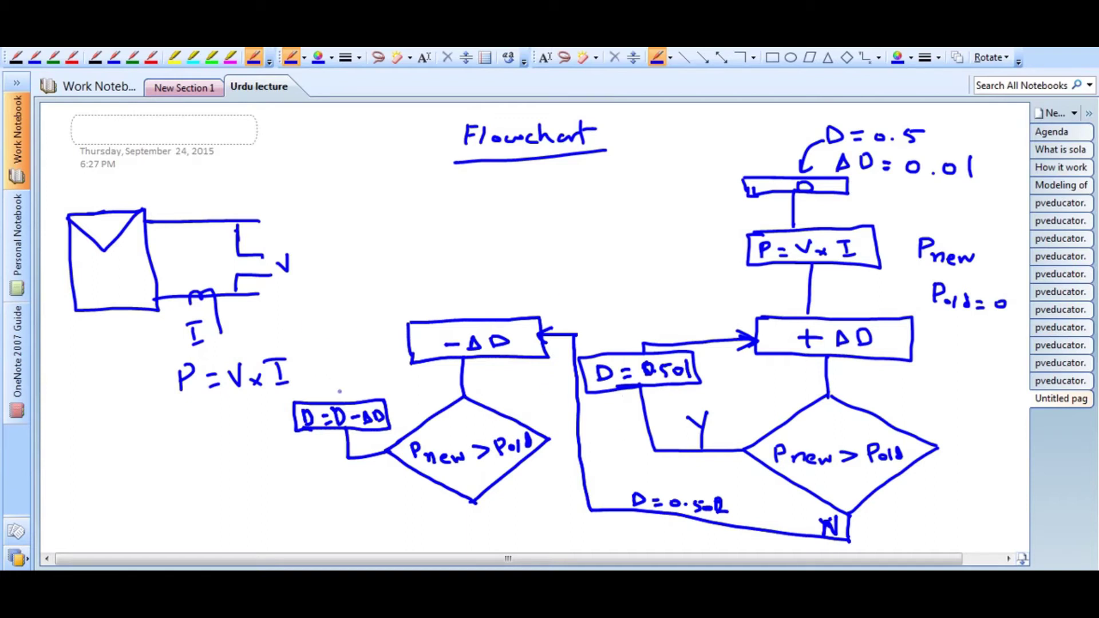
pyautogui.moveTo(339, 401)
pyautogui.mouseDown()
pyautogui.moveTo(331, 350)
pyautogui.moveTo(406, 340)
pyautogui.moveTo(374, 364)
pyautogui.mouseUp()
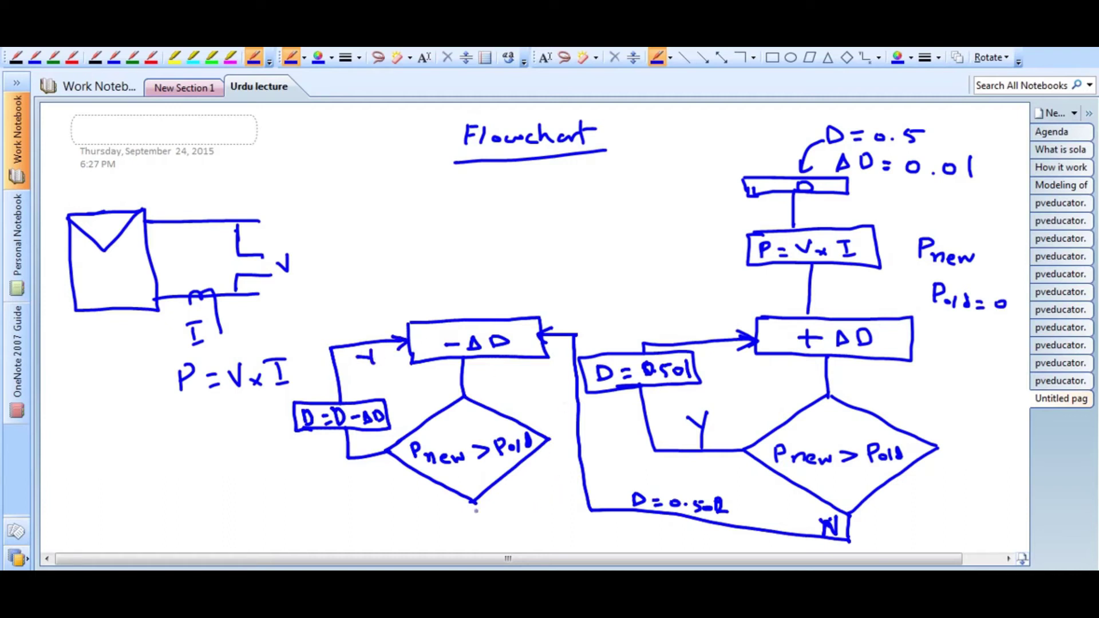
pyautogui.moveTo(474, 502)
pyautogui.mouseDown()
pyautogui.moveTo(475, 520)
pyautogui.moveTo(493, 524)
pyautogui.moveTo(529, 521)
pyautogui.moveTo(494, 502)
pyautogui.moveTo(507, 496)
pyautogui.moveTo(553, 519)
pyautogui.moveTo(639, 535)
pyautogui.moveTo(951, 542)
pyautogui.moveTo(996, 519)
pyautogui.moveTo(1019, 343)
pyautogui.moveTo(881, 335)
pyautogui.mouseUp()
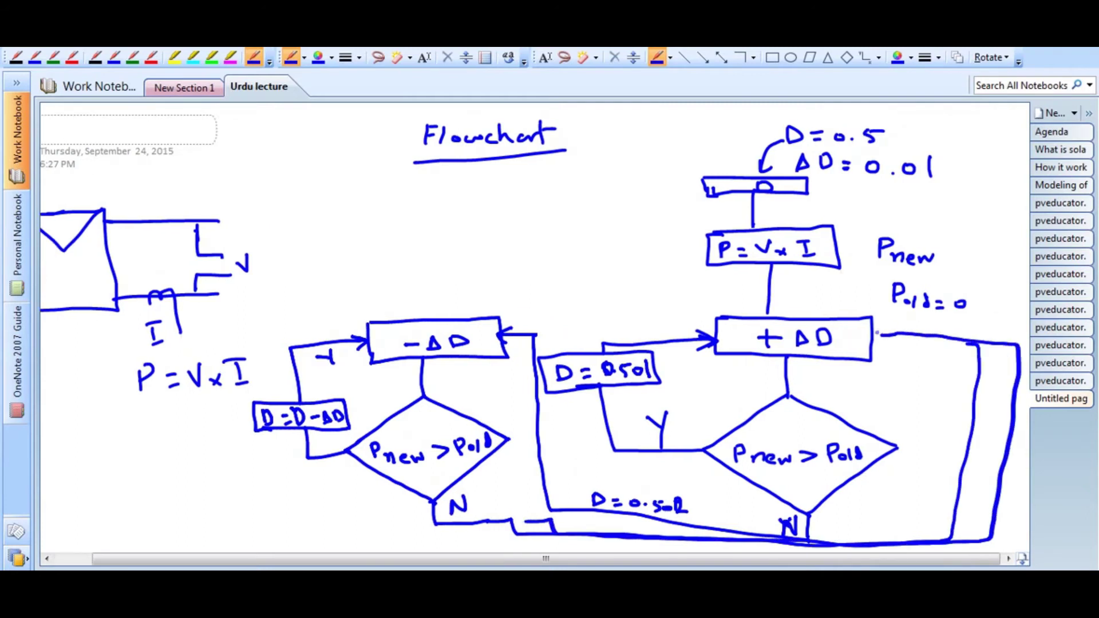